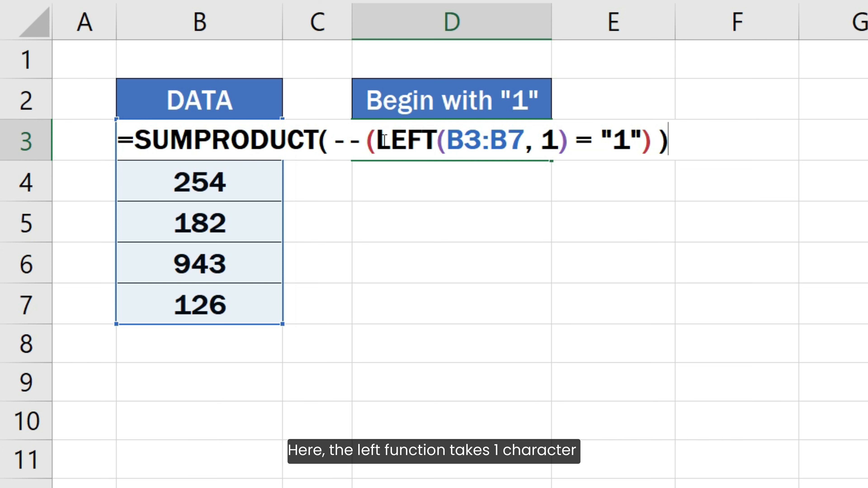
# - Evaluate LEFT(B3:B7, 1) and its comparison with "1" in place inside the D3 formula, restoring the formula after each evaluation
pyautogui.moveTo(377, 140); pyautogui.dragTo(569, 148)
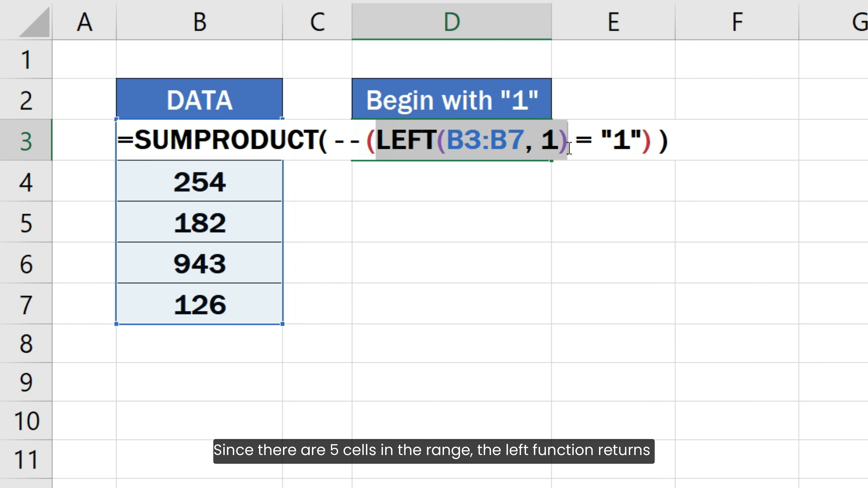
pyautogui.press('F9')
pyautogui.press('F9')
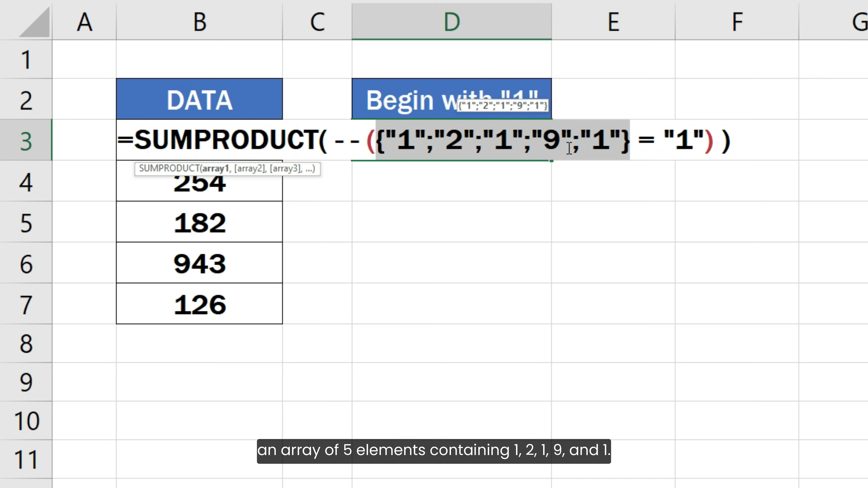
pyautogui.hotkey('ctrl', 'z')
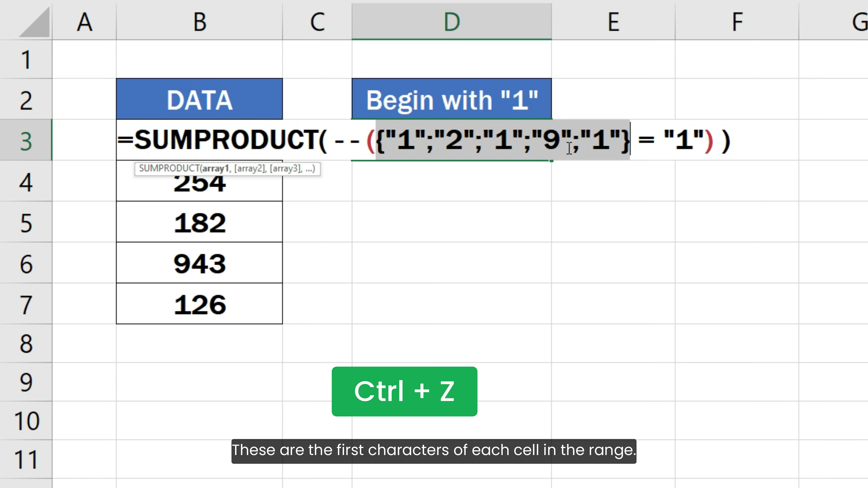
pyautogui.hotkey('ctrl', 'z')
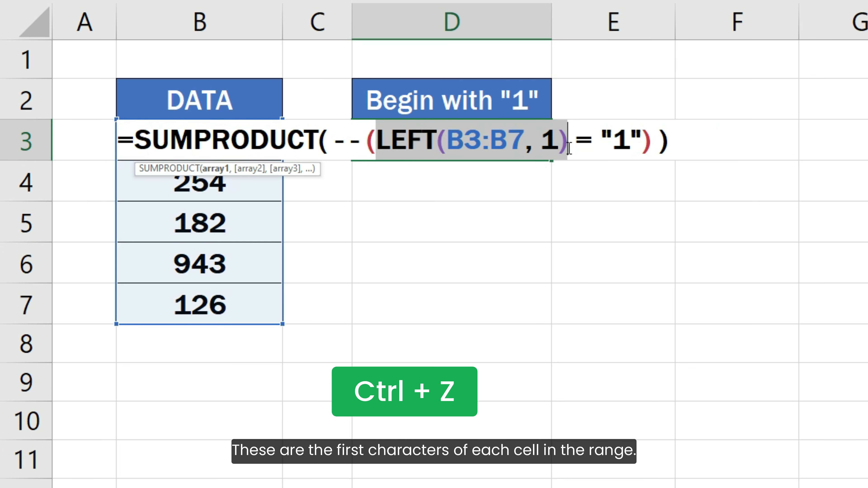
pyautogui.keyDown('shift'); pyautogui.click(639, 141); pyautogui.keyUp('shift')
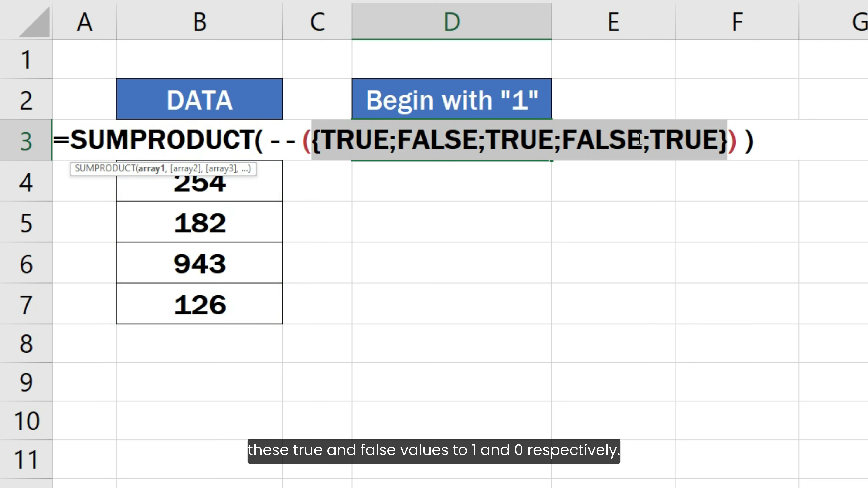
pyautogui.hotkey('ctrl', 'z')
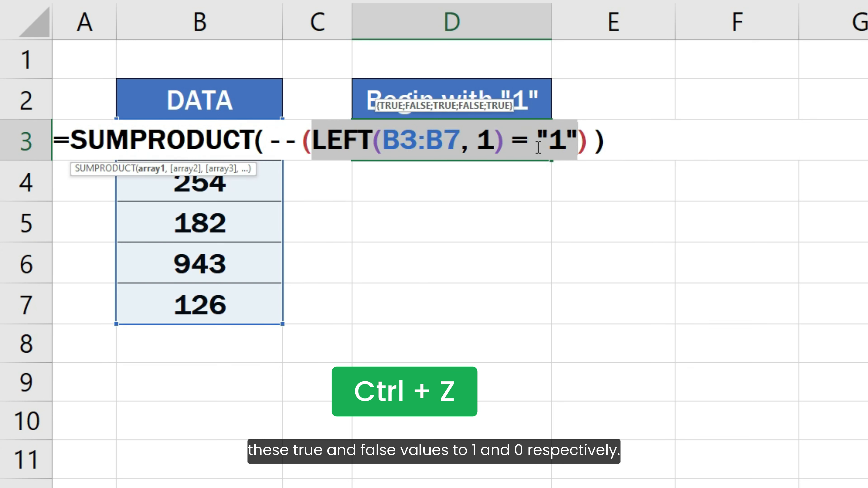
# - Evaluate --(LEFT(B3:B7, 1) = "1") in place inside the D3 formula, restore the original expression and commit the formula
pyautogui.moveTo(271, 144); pyautogui.dragTo(593, 144)
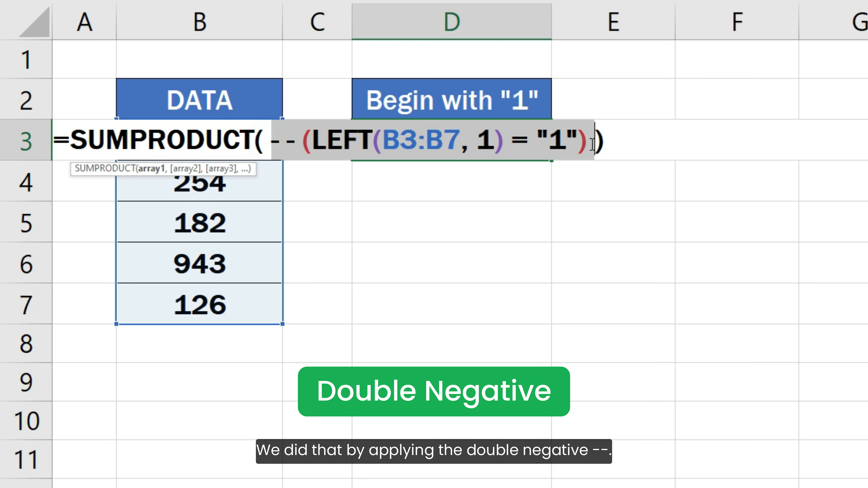
pyautogui.press('F9')
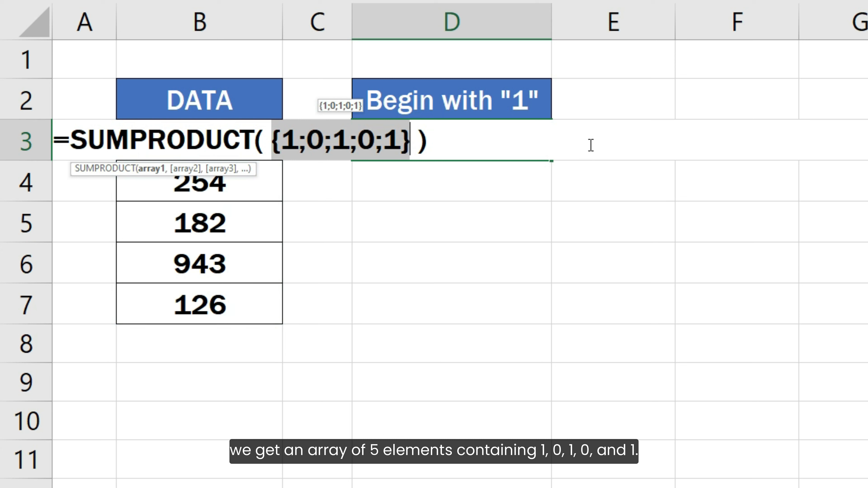
pyautogui.hotkey('ctrl', 'z')
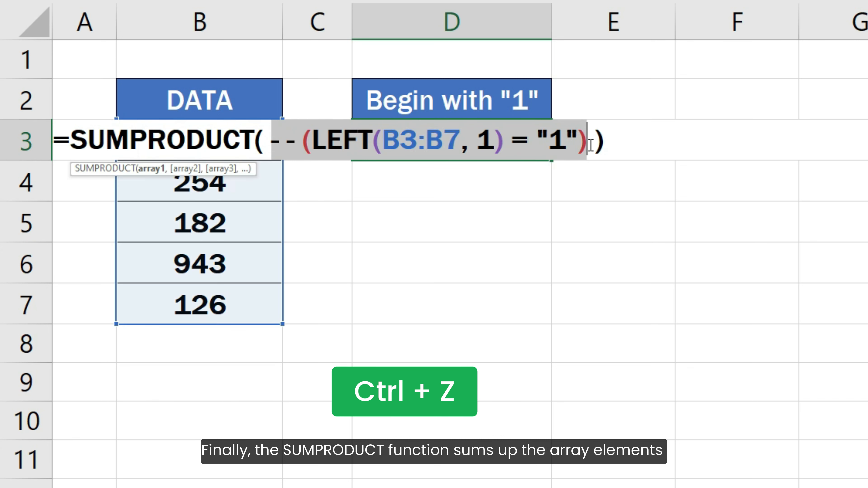
pyautogui.click(613, 145)
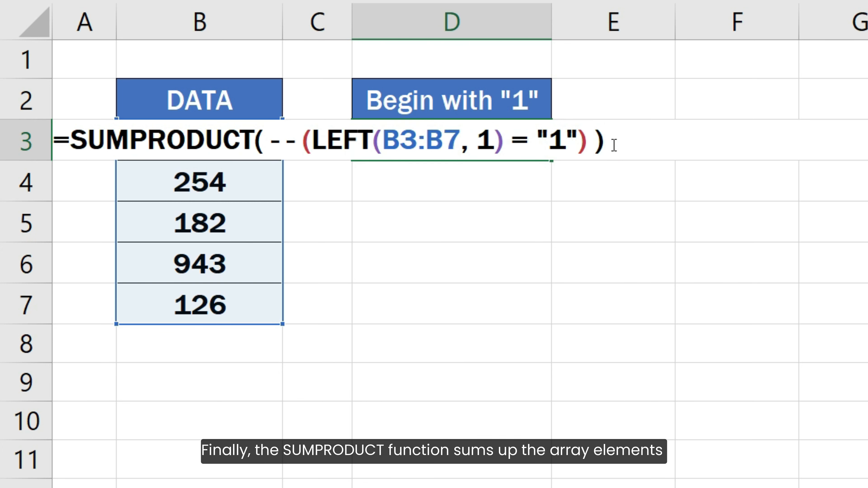
pyautogui.press('Return')
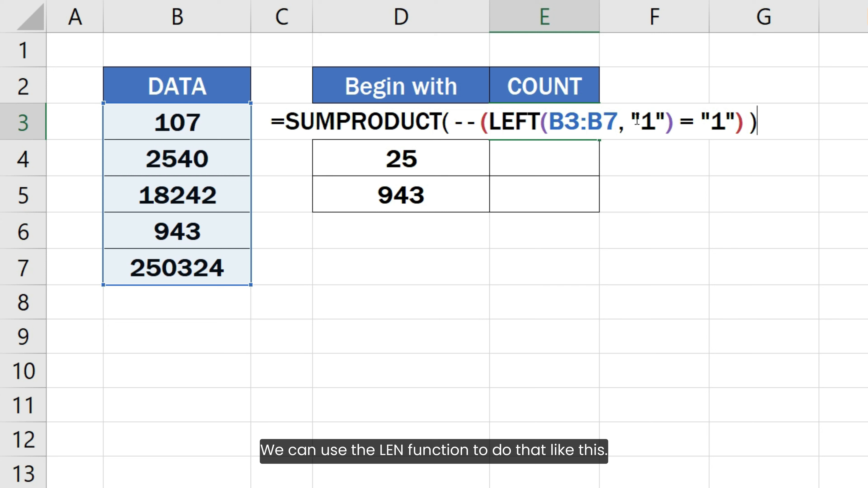
# - Replace the hardcoded character count in the LEFT function of the E3 formula with LEN(D3)
pyautogui.moveTo(631, 122); pyautogui.dragTo(667, 123)
pyautogui.write('LEN(D3')
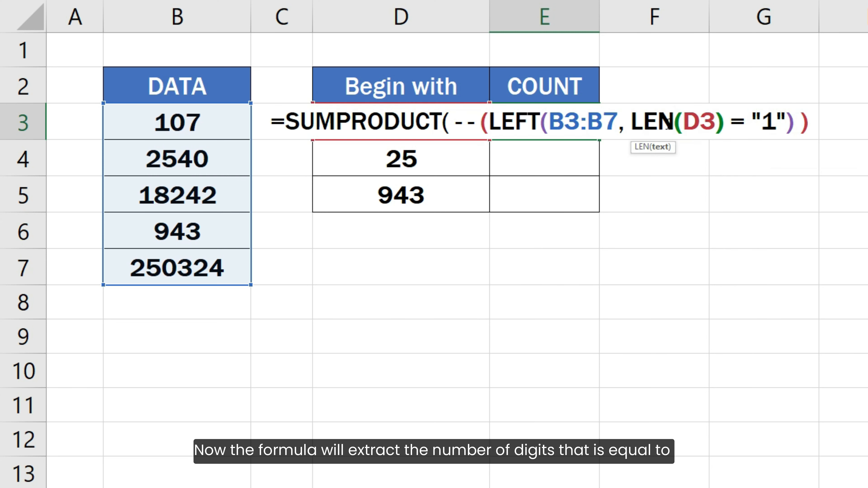
pyautogui.write(')')
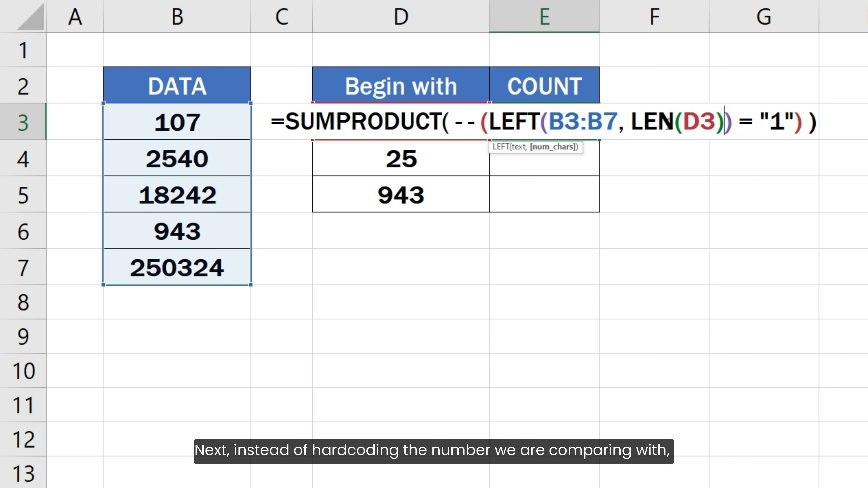
# - Replace the hardcoded comparison value "1" in the E3 formula with D3 & "" so it compares as text
pyautogui.moveTo(759, 119); pyautogui.dragTo(793, 118)
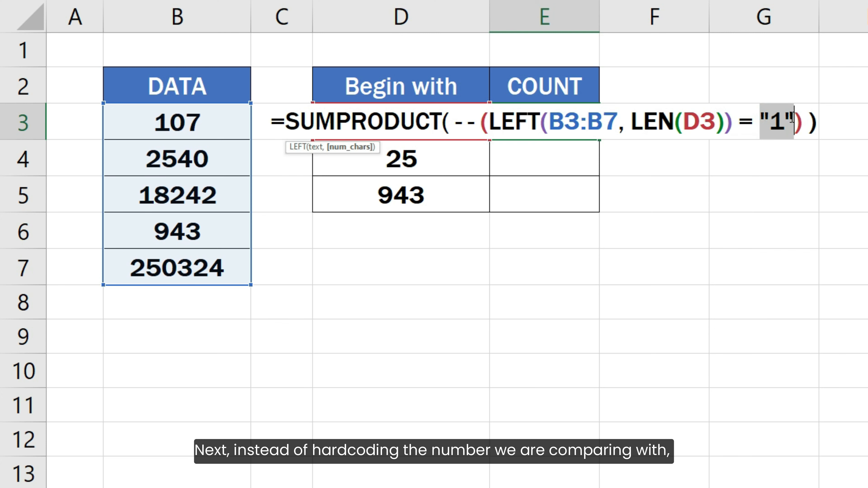
pyautogui.write('D3')
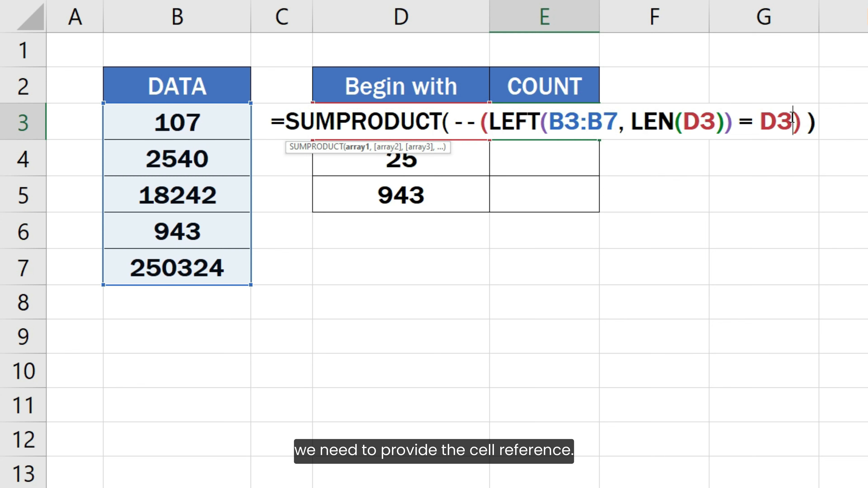
pyautogui.write('&')
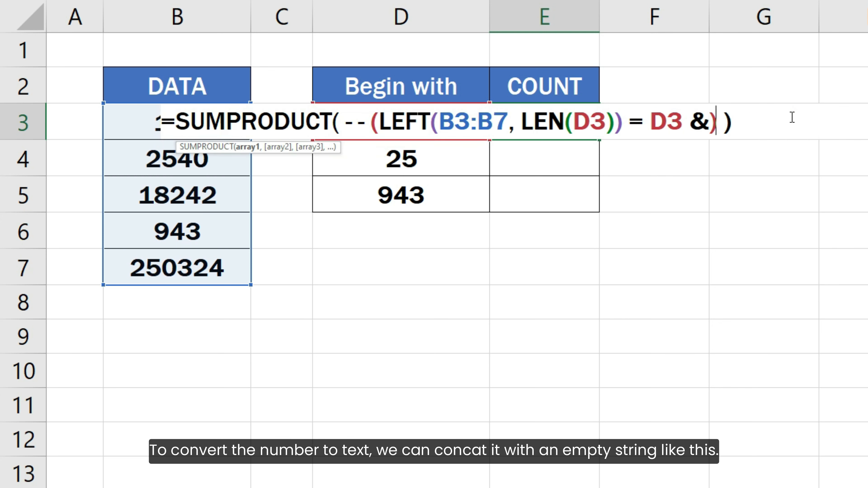
pyautogui.write(' ""')
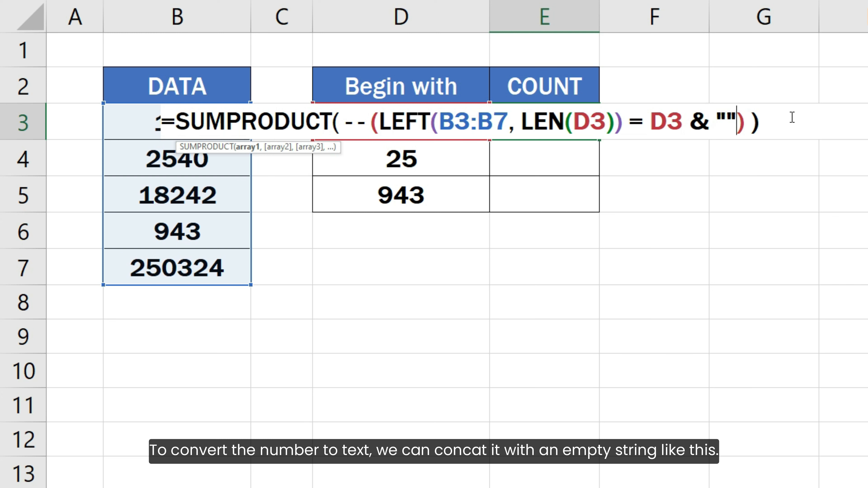
# - Make the data range in the E3 formula absolute as $B$3:$B$7 and commit the formula
pyautogui.click(439, 122)
pyautogui.write('$')
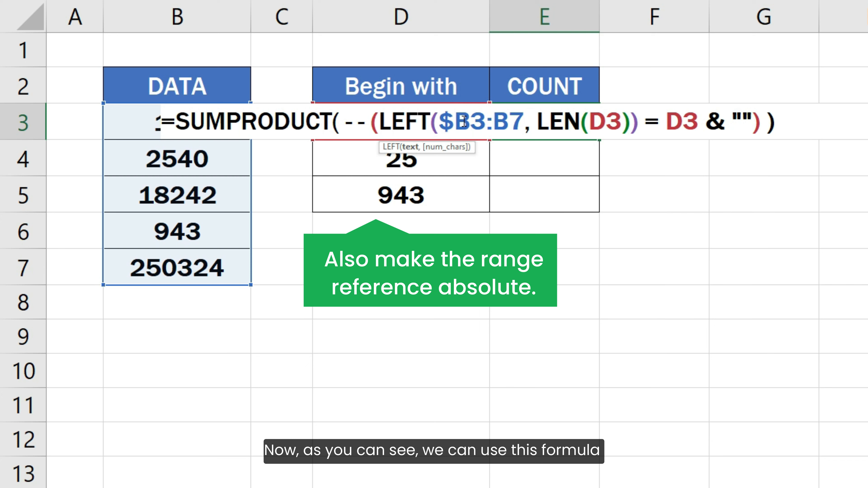
pyautogui.click(464, 122)
pyautogui.write('$')
pyautogui.click(512, 122)
pyautogui.write('$')
pyautogui.click(544, 122)
pyautogui.write('$')
pyautogui.click(824, 124)
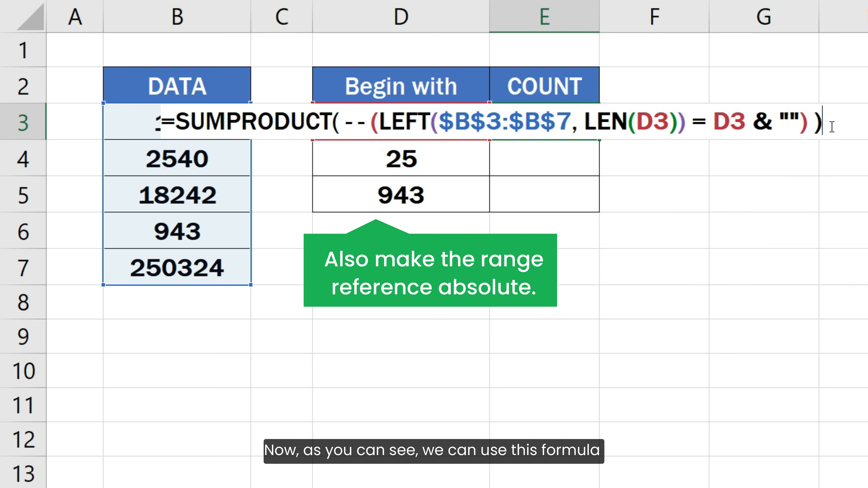
pyautogui.press('Return')
# - Fill the COUNT formula from E3 down through E5
pyautogui.click(593, 122)
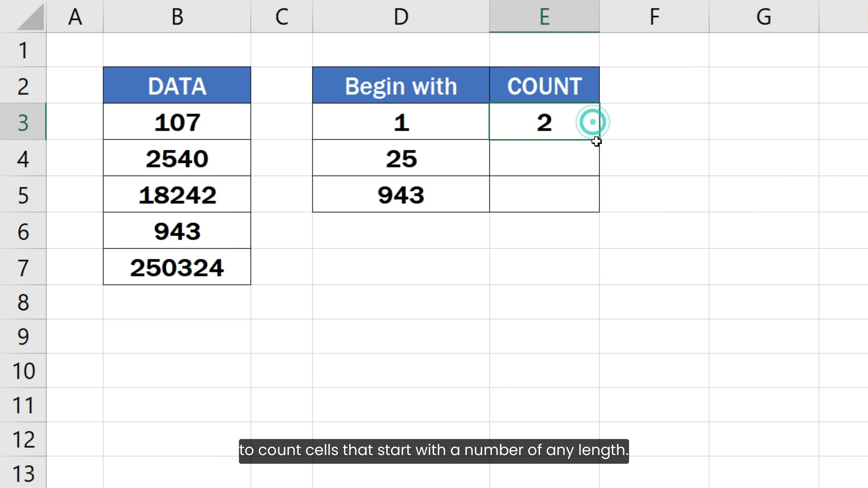
pyautogui.moveTo(597, 141); pyautogui.dragTo(632, 198)
pyautogui.click(642, 199)
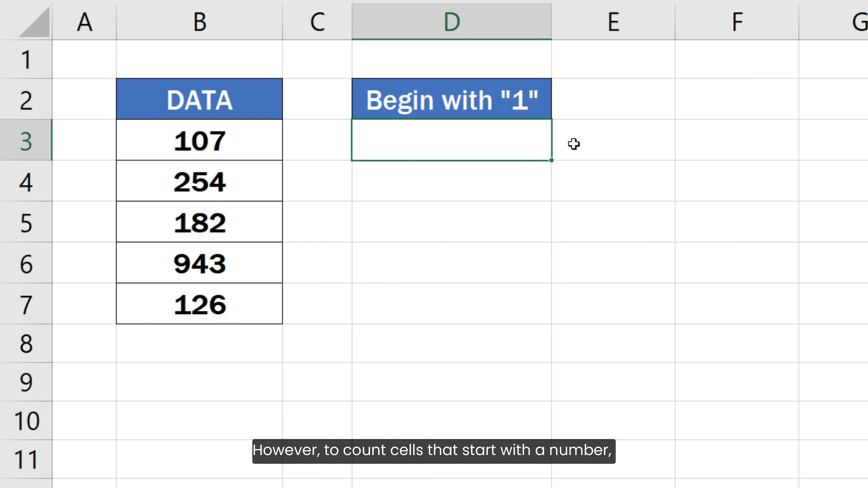
# - Enter the wildcard formula =COUNTIF(B3:B7, "1*") in D3 under the Begin with "1" header
pyautogui.write('=COUNT')
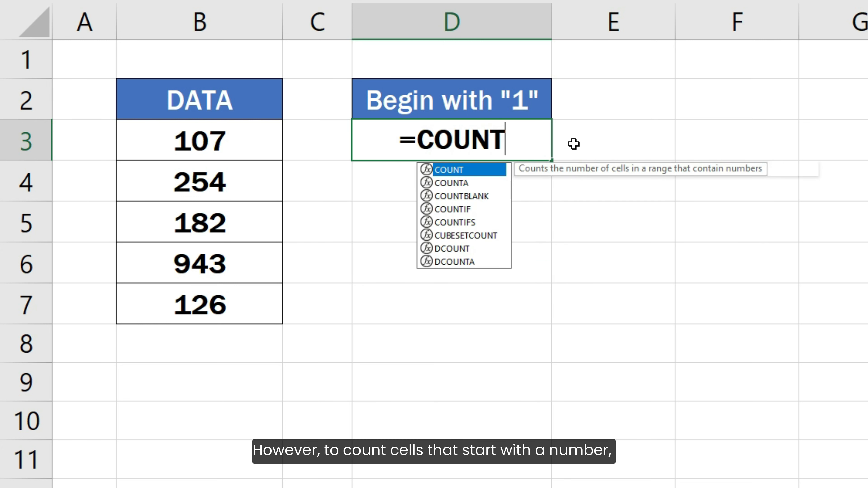
pyautogui.write('IF(')
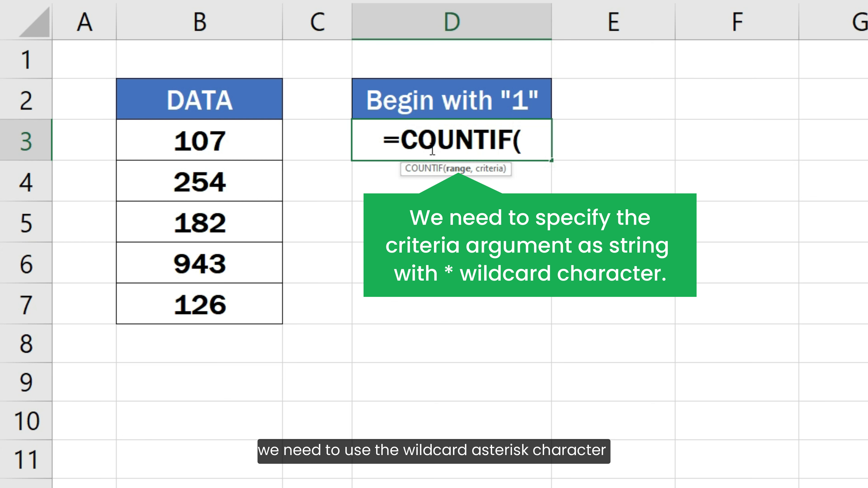
pyautogui.moveTo(264, 146); pyautogui.dragTo(260, 295)
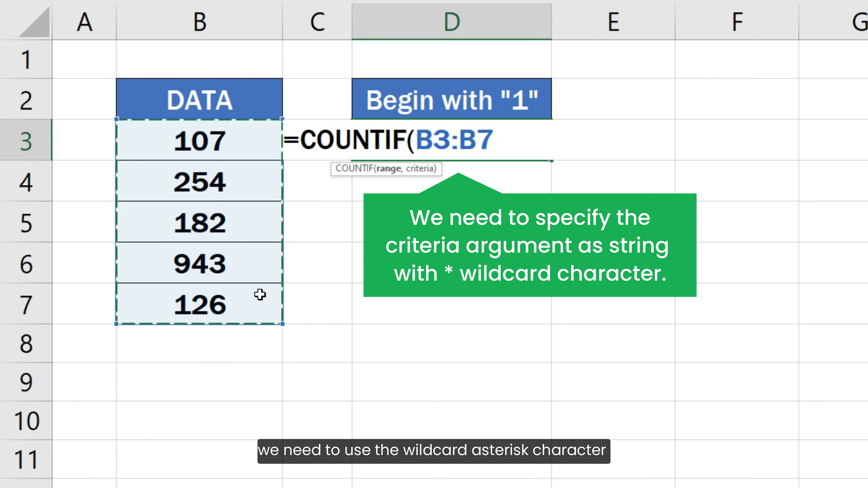
pyautogui.write(', "1*')
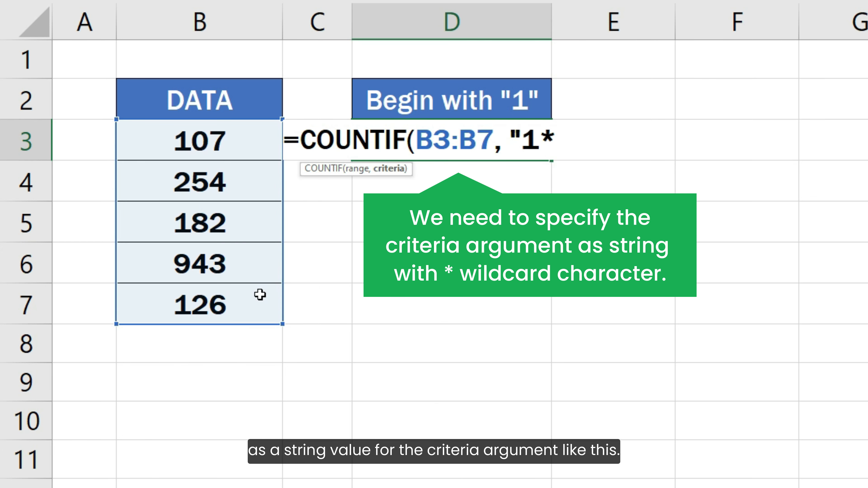
pyautogui.write('")')
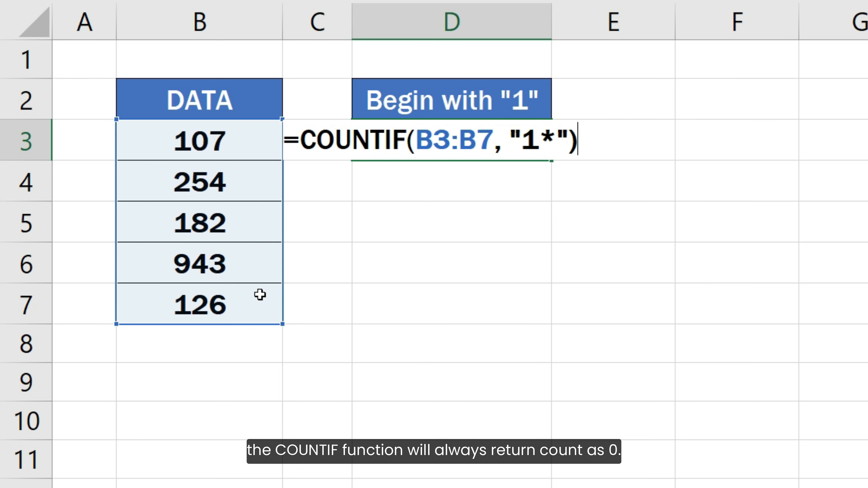
pyautogui.press('Return')
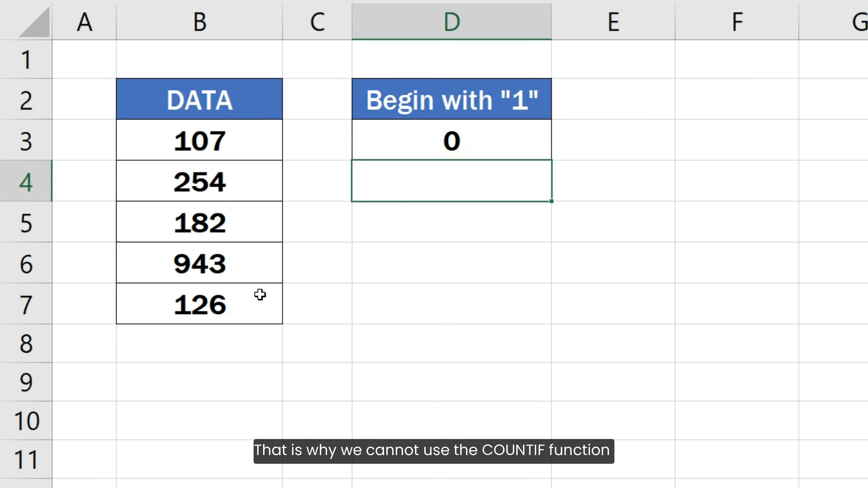